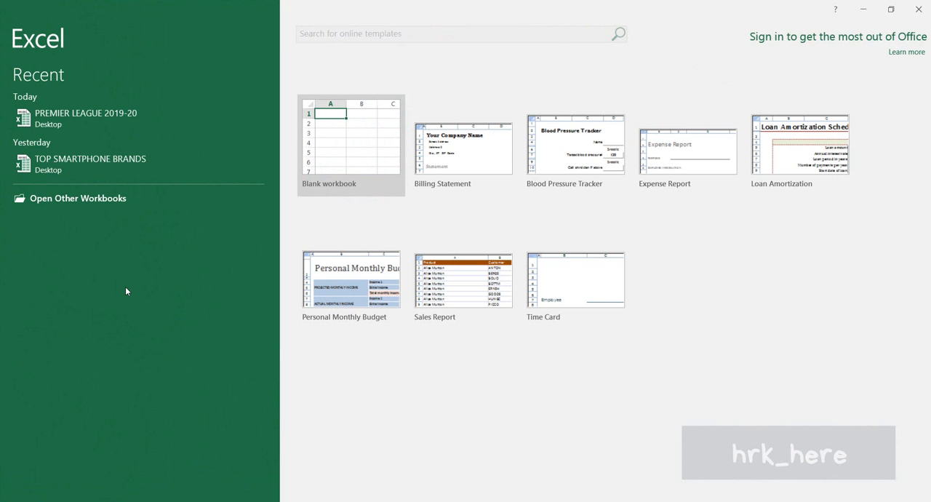
# Step: Open the recent workbook "PREMIER LEAGUE 2019-20"
pyautogui.click(101, 117)
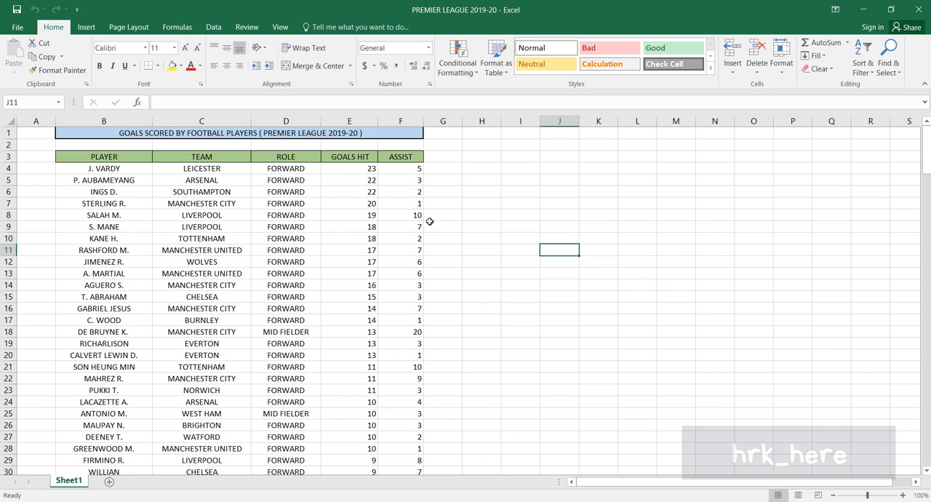
pyautogui.click(569, 262)
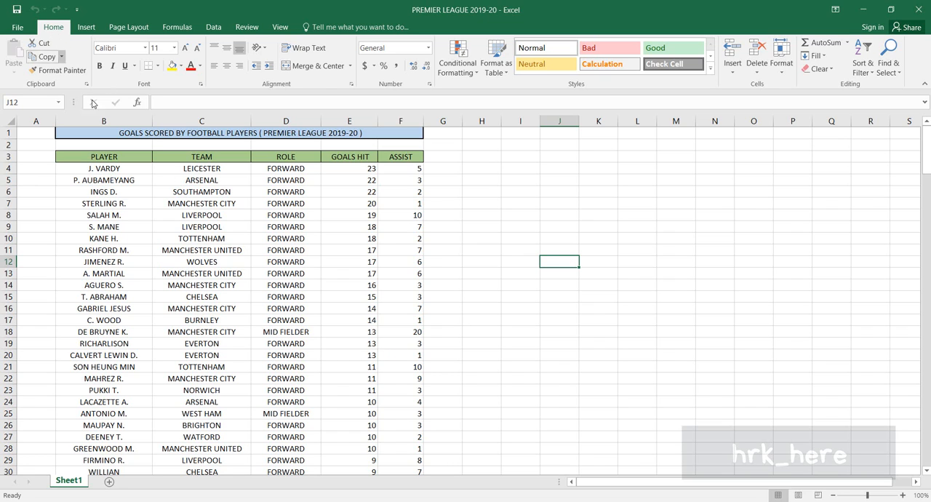
pyautogui.click(473, 73)
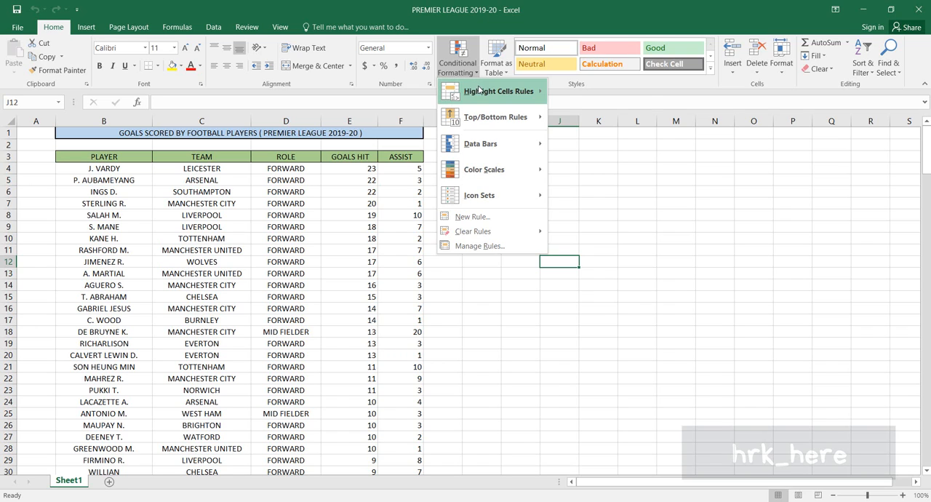
pyautogui.moveTo(481, 91)
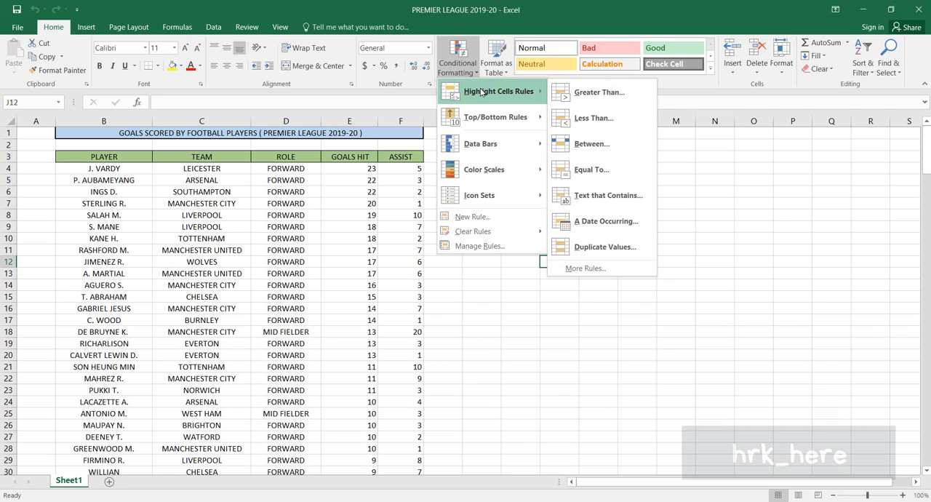
pyautogui.click(575, 210)
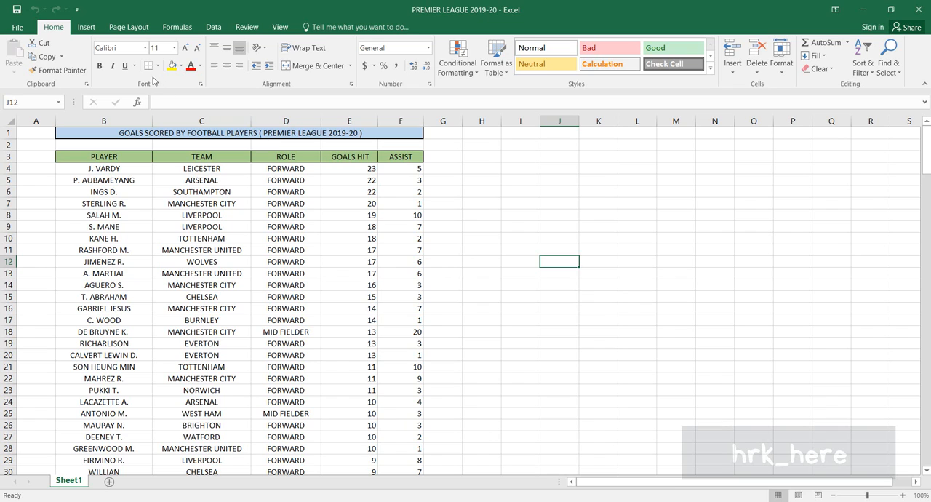
pyautogui.click(410, 189)
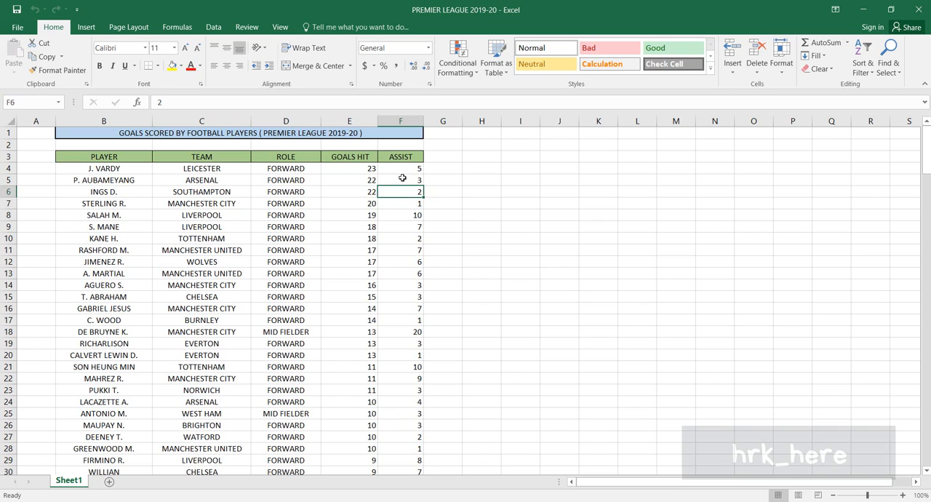
pyautogui.click(360, 180)
pyautogui.click(358, 192)
pyautogui.click(360, 205)
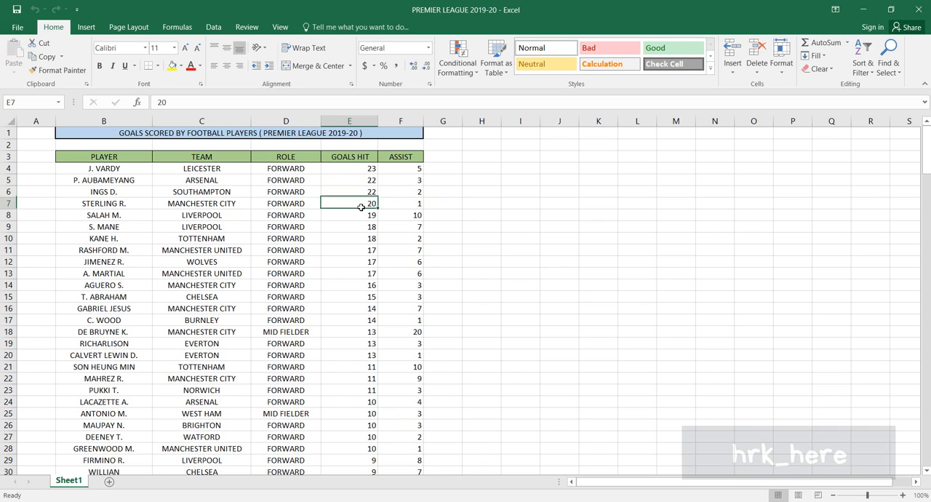
pyautogui.click(359, 216)
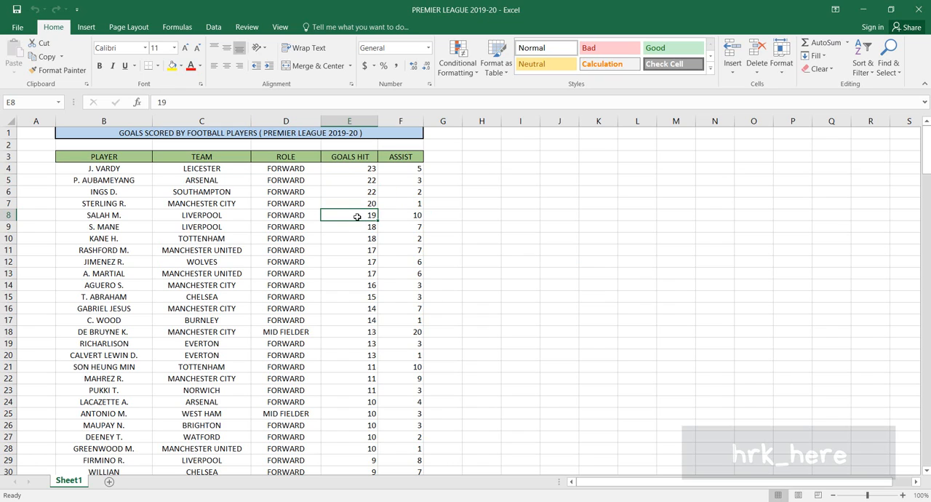
pyautogui.click(358, 227)
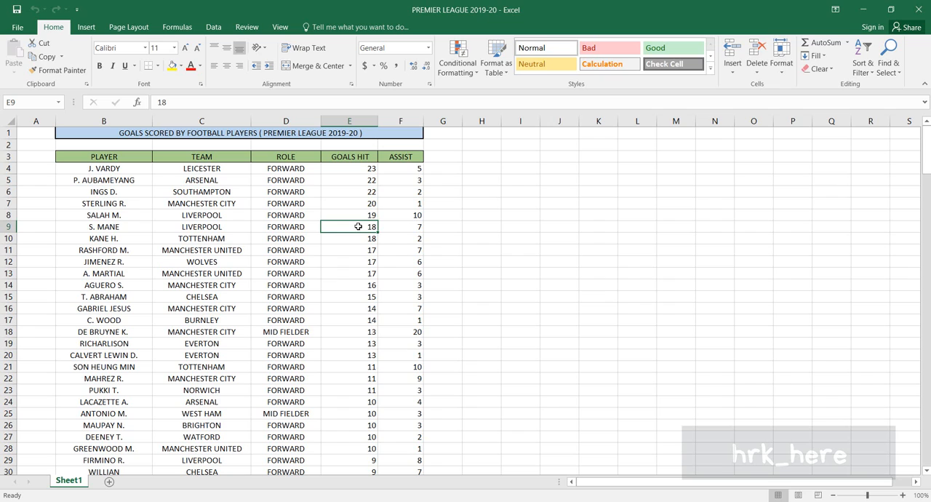
pyautogui.click(519, 295)
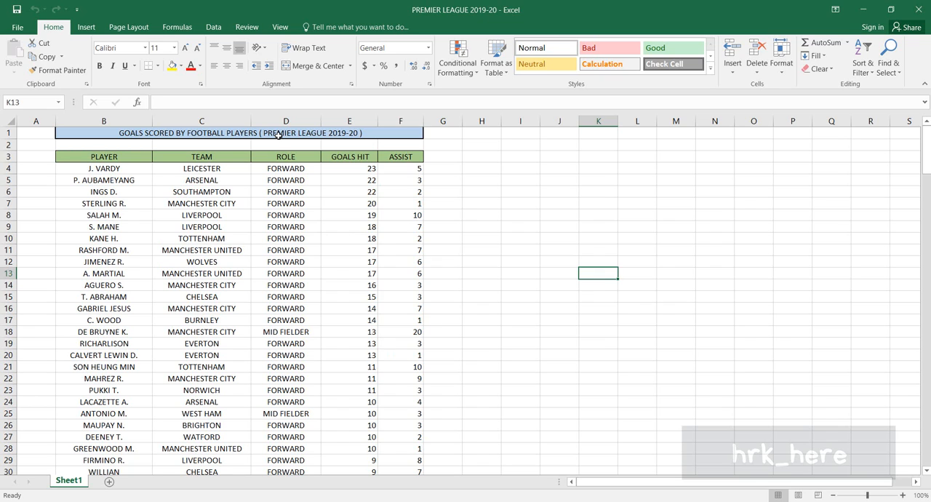
# Step: Examine the table's Player, Team, Role, Goals Hit and Assist columns one after another
pyautogui.click(254, 227)
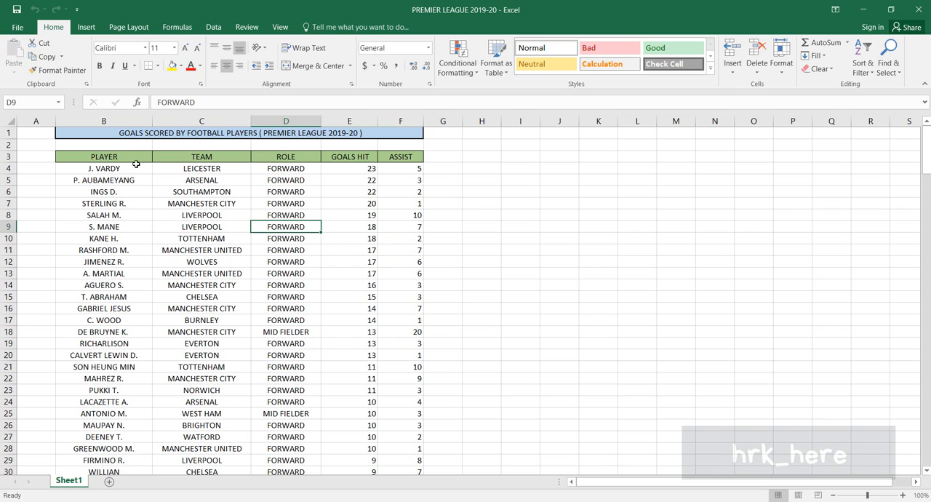
pyautogui.click(125, 123)
pyautogui.moveTo(125, 123); pyautogui.dragTo(193, 123)
pyautogui.click(193, 123)
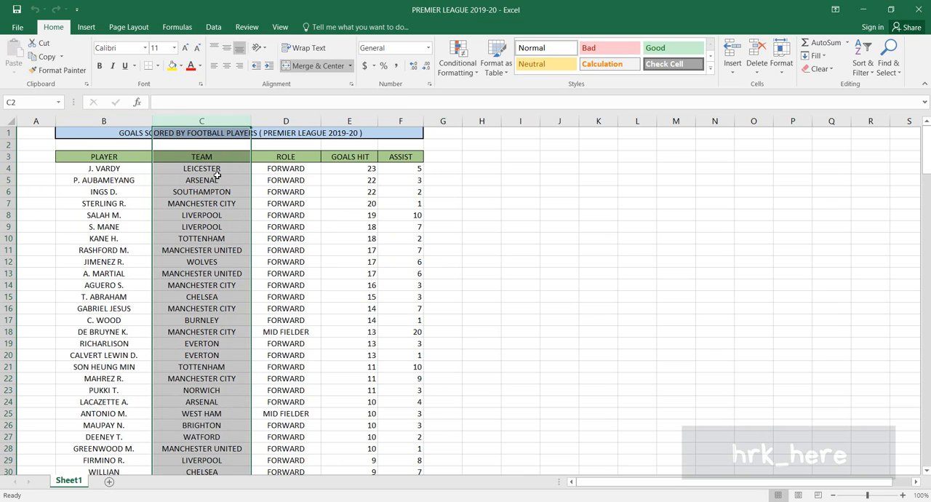
pyautogui.click(296, 123)
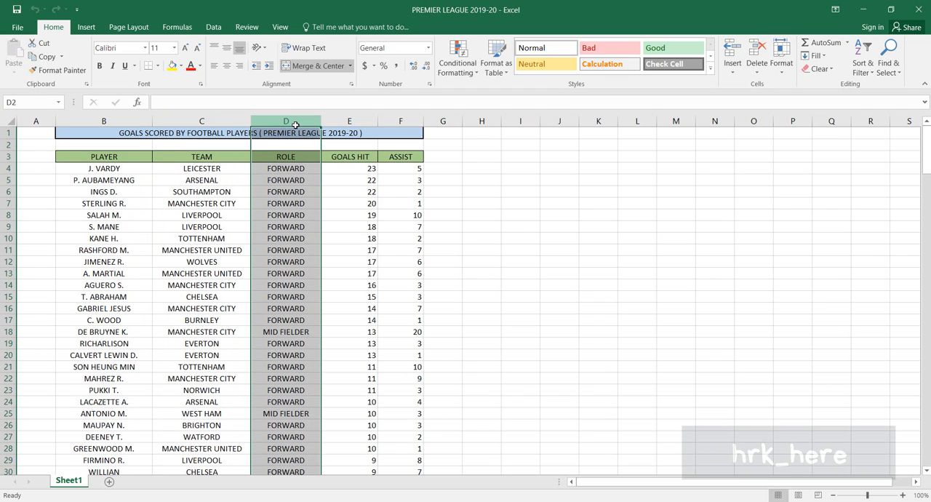
pyautogui.click(358, 122)
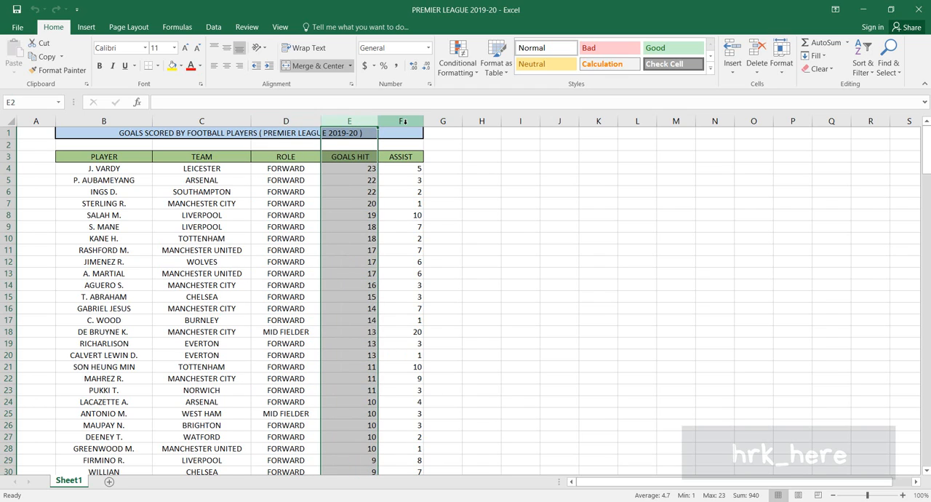
pyautogui.click(403, 122)
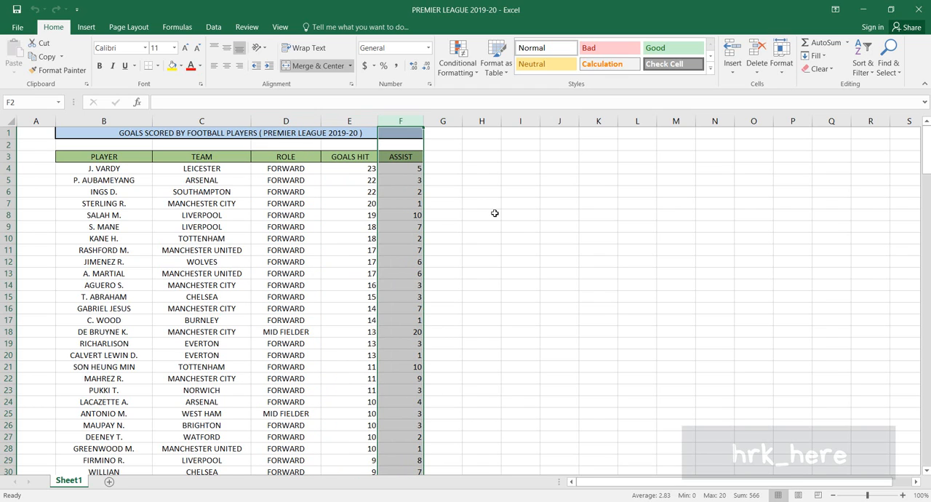
pyautogui.click(504, 229)
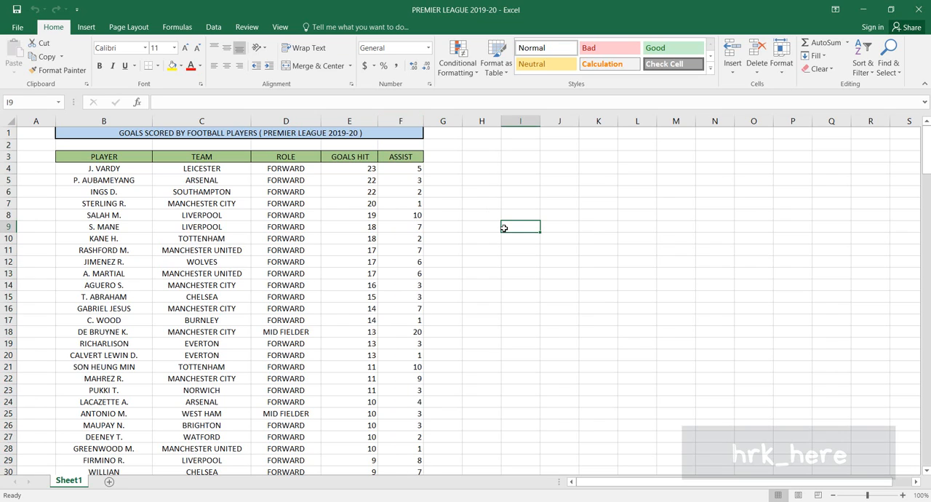
pyautogui.click(350, 122)
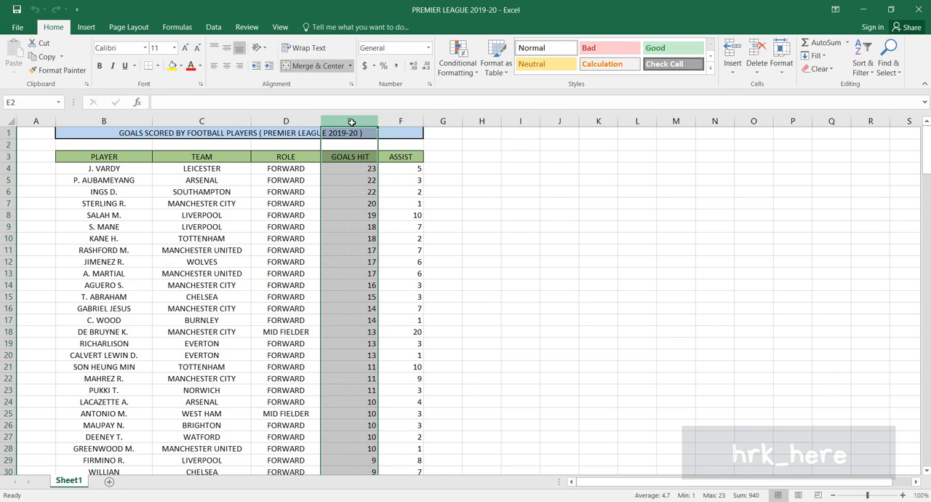
pyautogui.click(516, 241)
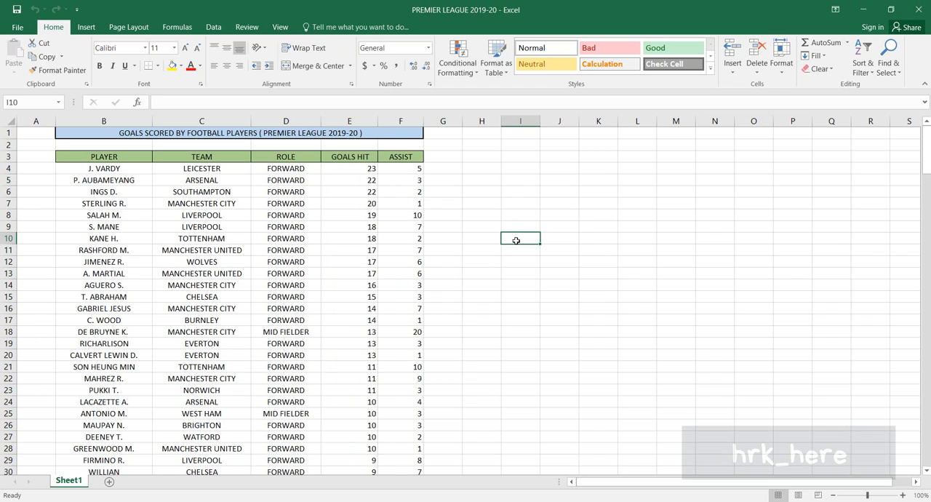
pyautogui.click(347, 121)
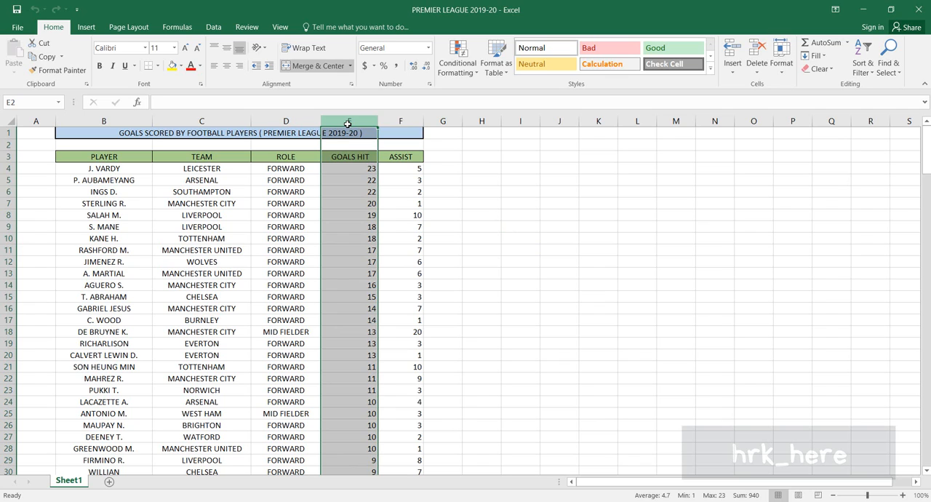
pyautogui.click(560, 191)
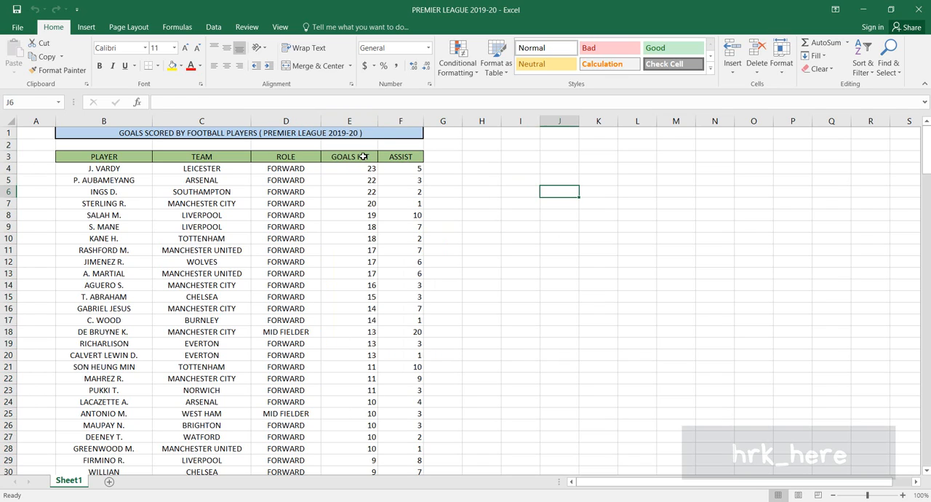
pyautogui.moveTo(364, 156); pyautogui.dragTo(368, 430)
pyautogui.click(564, 250)
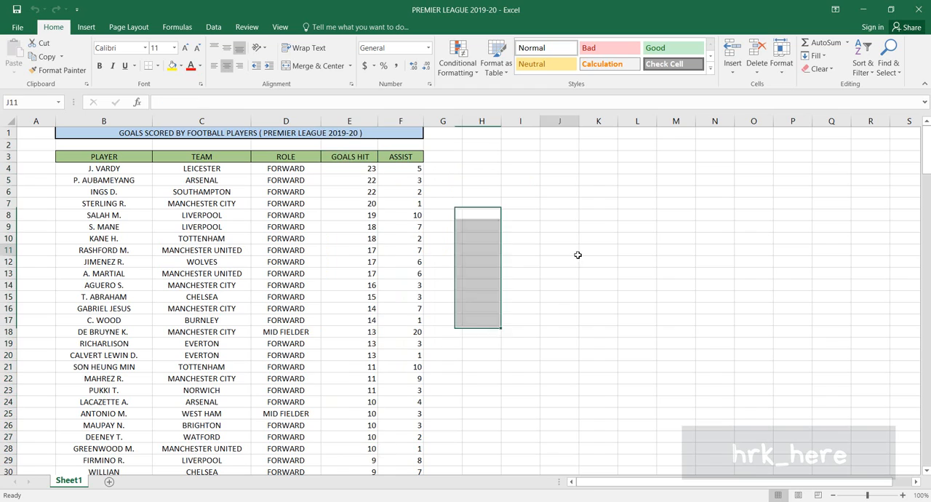
# Step: Set up a Greater Than conditional formatting rule on the whole Goals Hit column with 15 as the threshold
pyautogui.click(345, 121)
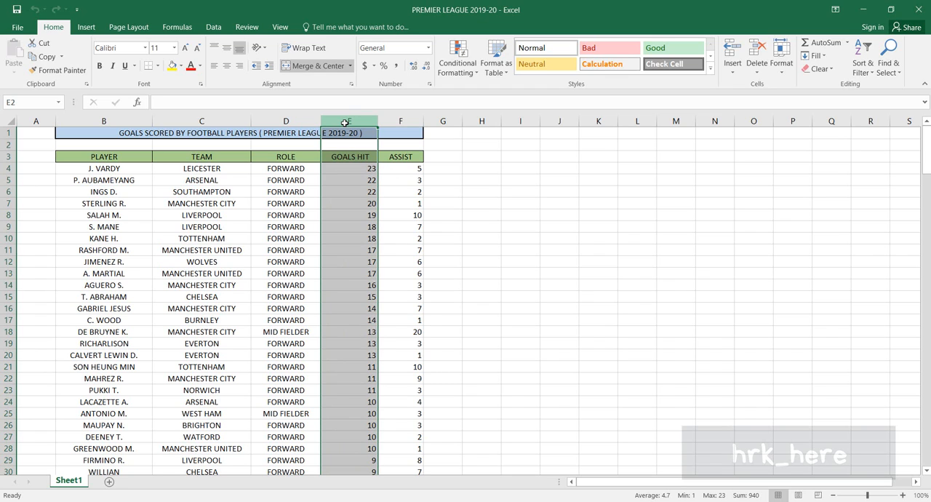
pyautogui.click(473, 78)
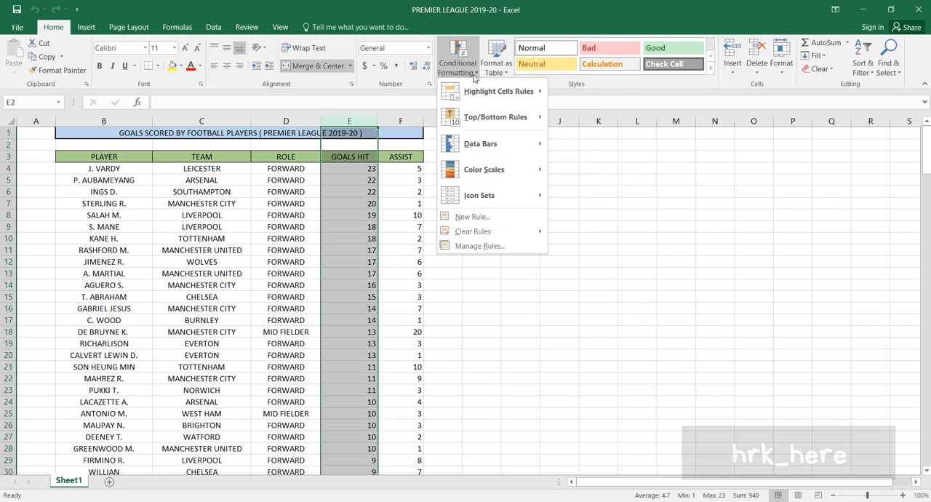
pyautogui.moveTo(482, 97)
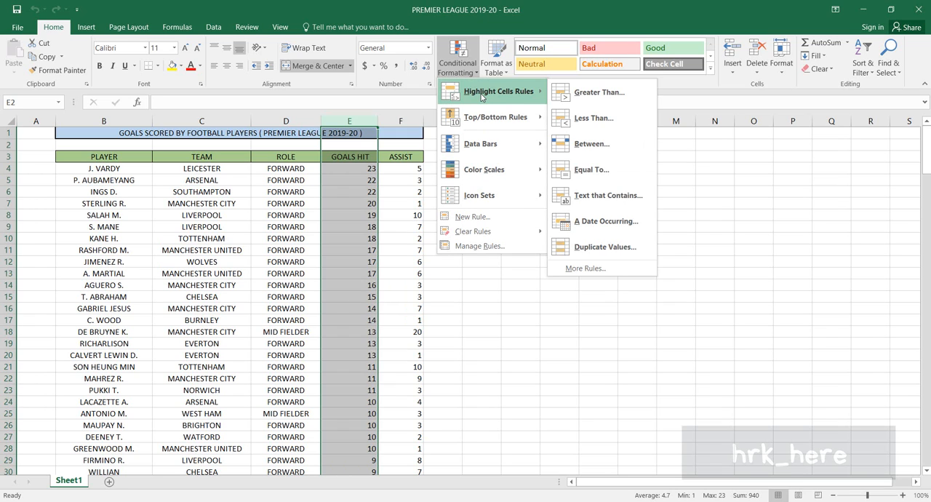
pyautogui.click(599, 92)
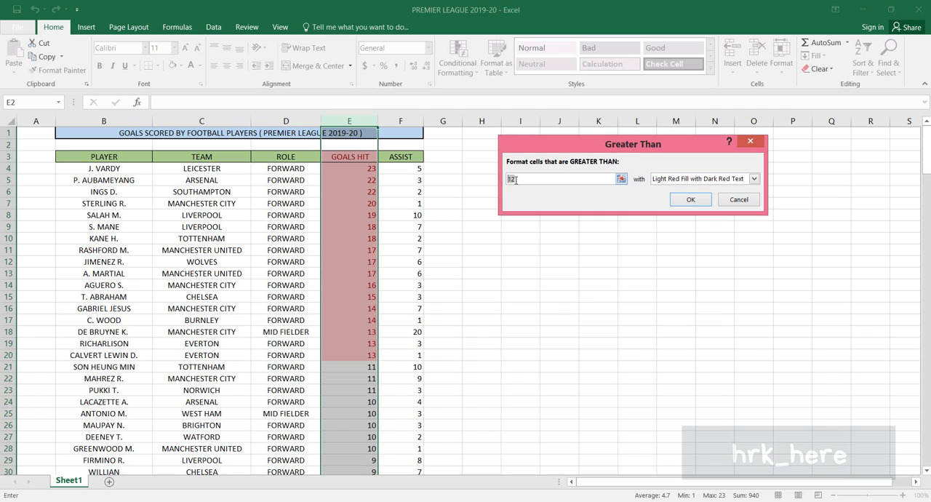
pyautogui.press('BackSpace')
pyautogui.write('15')
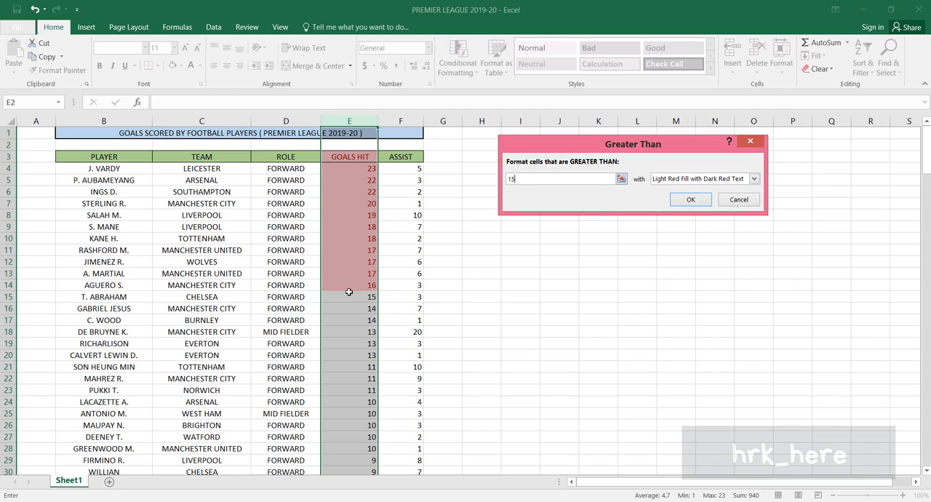
# Step: Give the greater-than rule a custom format with yellow fill and an outline border, and apply it to the Goals Hit column
pyautogui.click(754, 178)
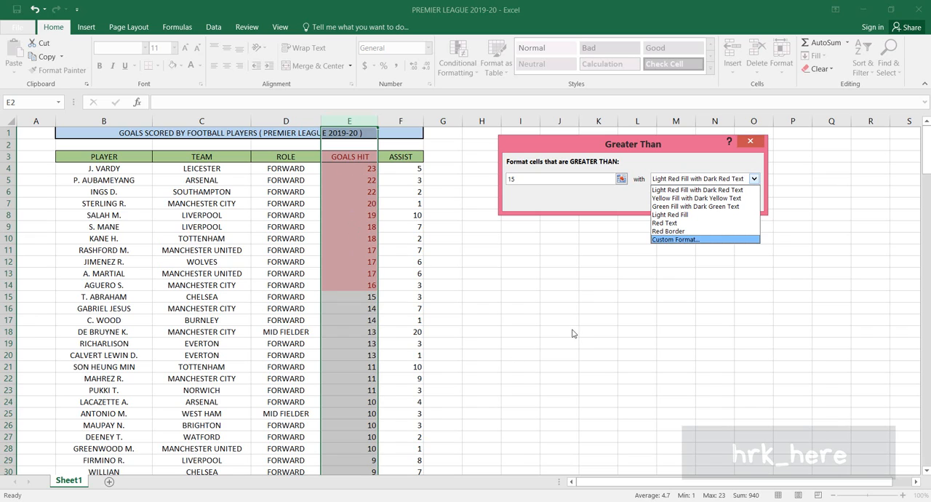
pyautogui.click(685, 241)
pyautogui.moveTo(662, 24); pyautogui.dragTo(273, 50)
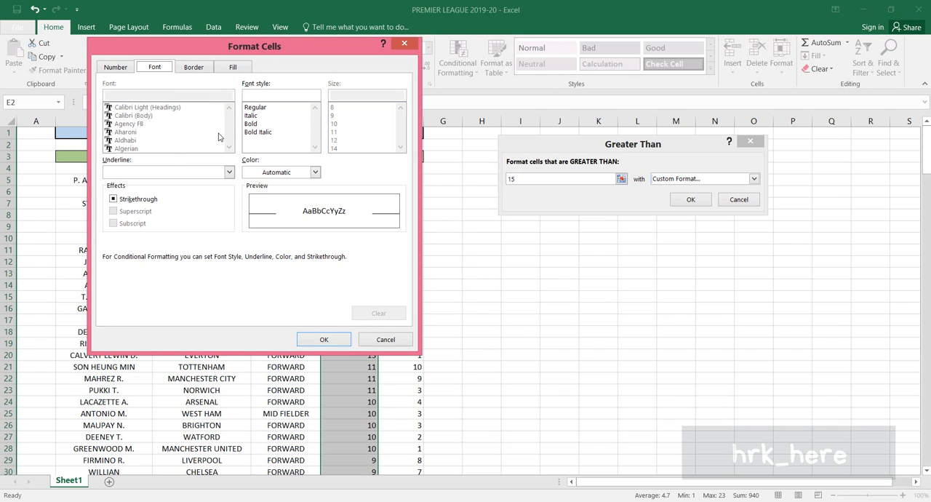
pyautogui.click(235, 70)
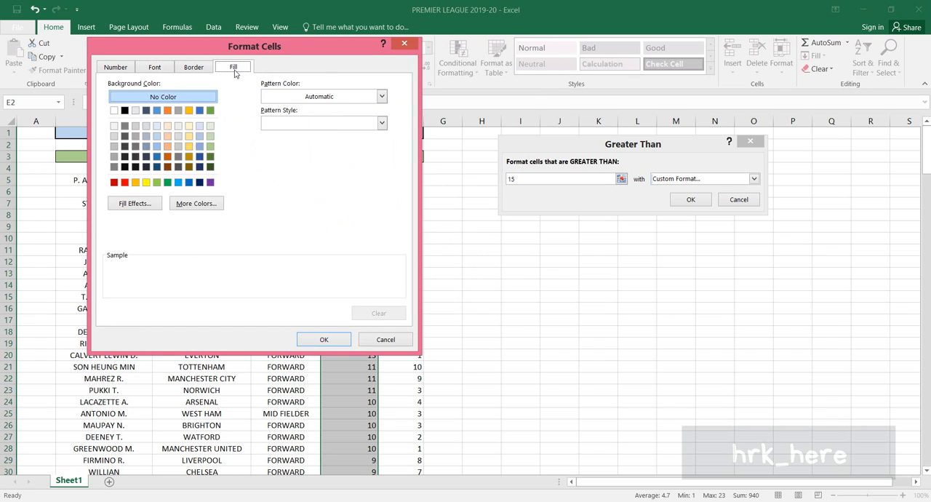
pyautogui.click(146, 182)
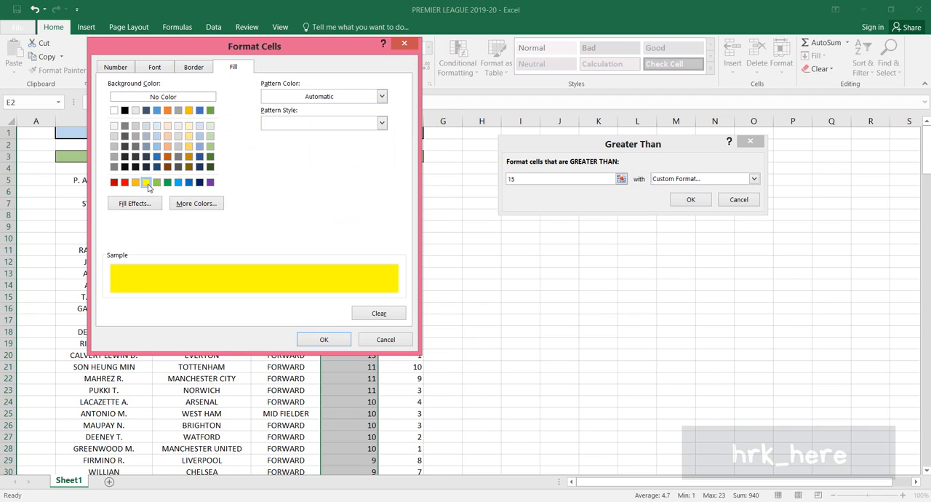
pyautogui.click(194, 67)
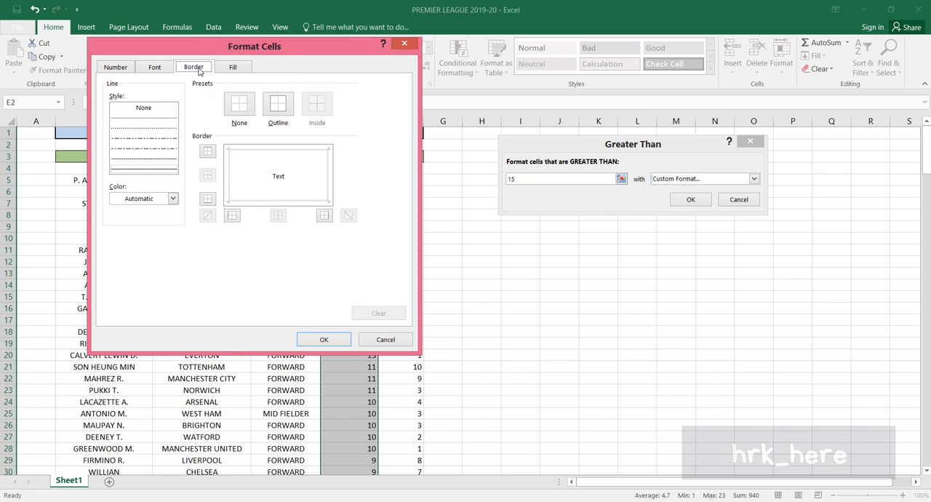
pyautogui.click(278, 104)
pyautogui.click(326, 339)
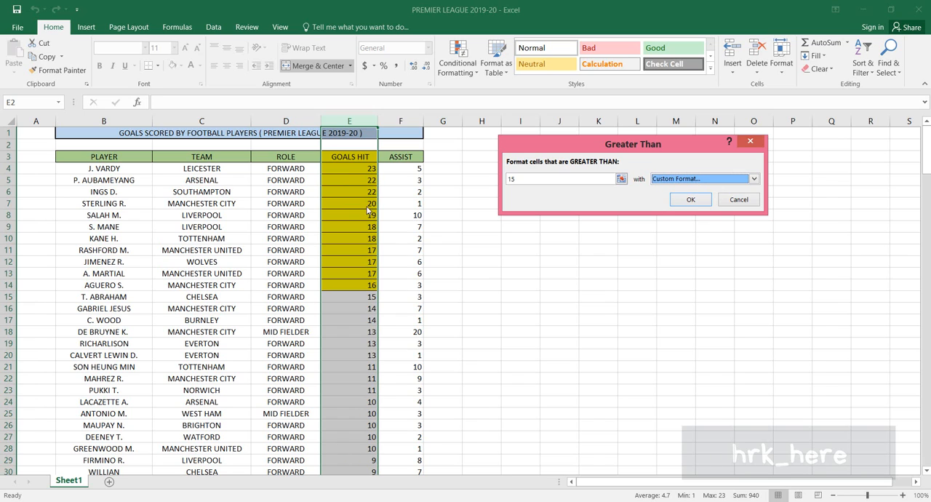
pyautogui.click(690, 199)
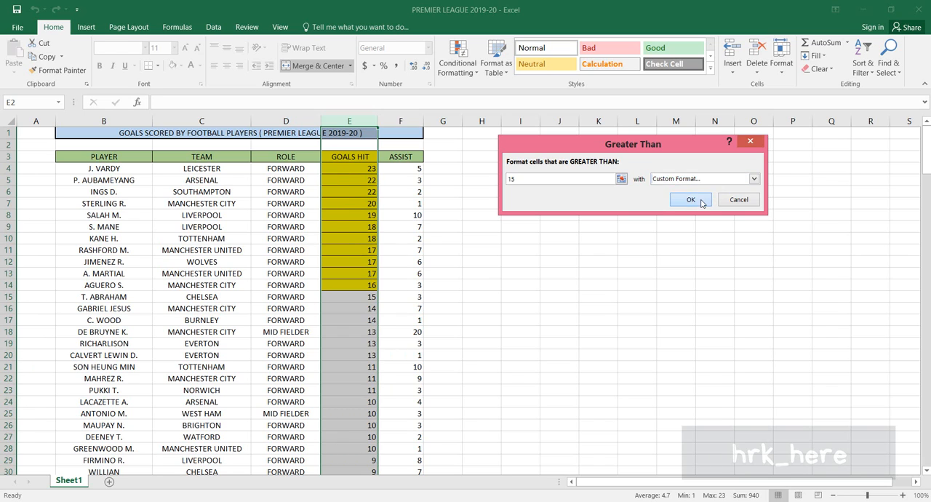
pyautogui.click(586, 288)
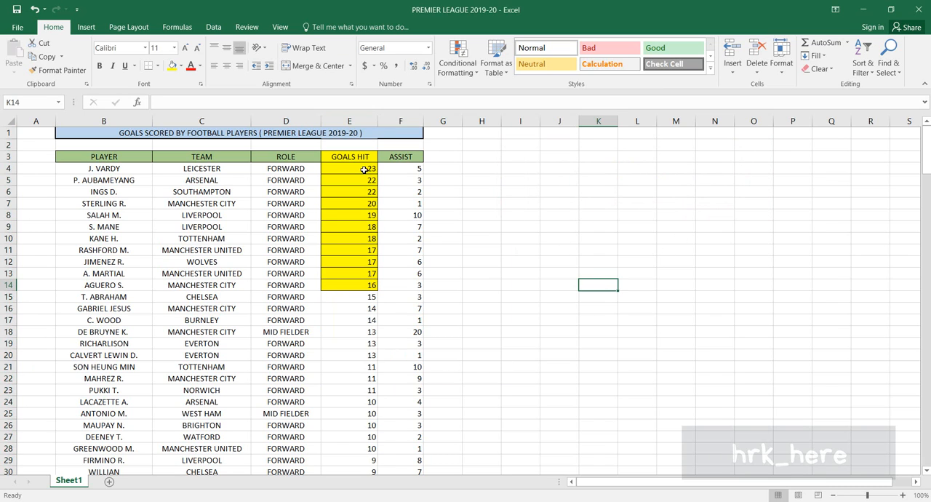
pyautogui.moveTo(365, 169); pyautogui.dragTo(341, 286)
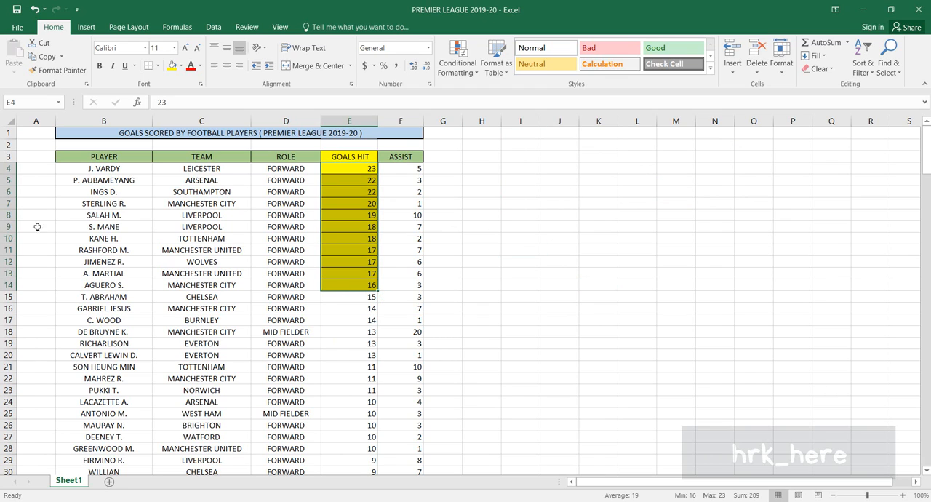
pyautogui.moveTo(98, 169); pyautogui.dragTo(117, 285)
pyautogui.click(531, 250)
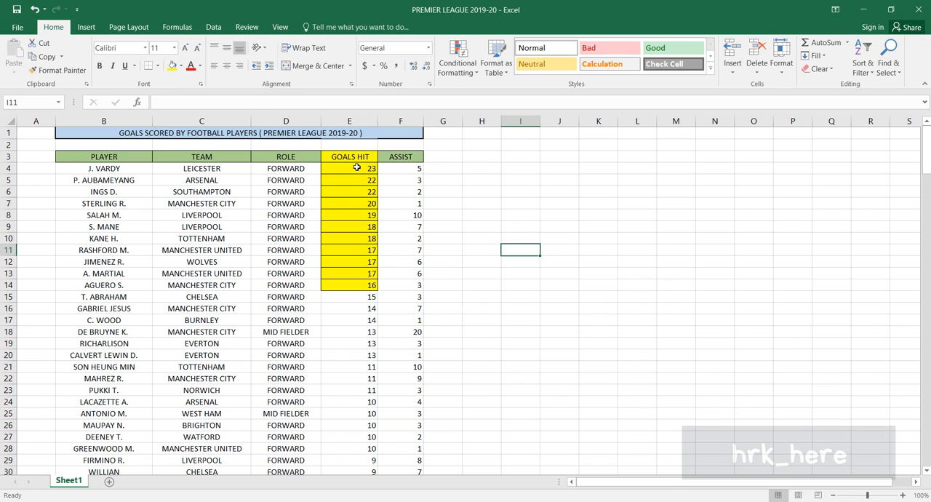
pyautogui.click(595, 222)
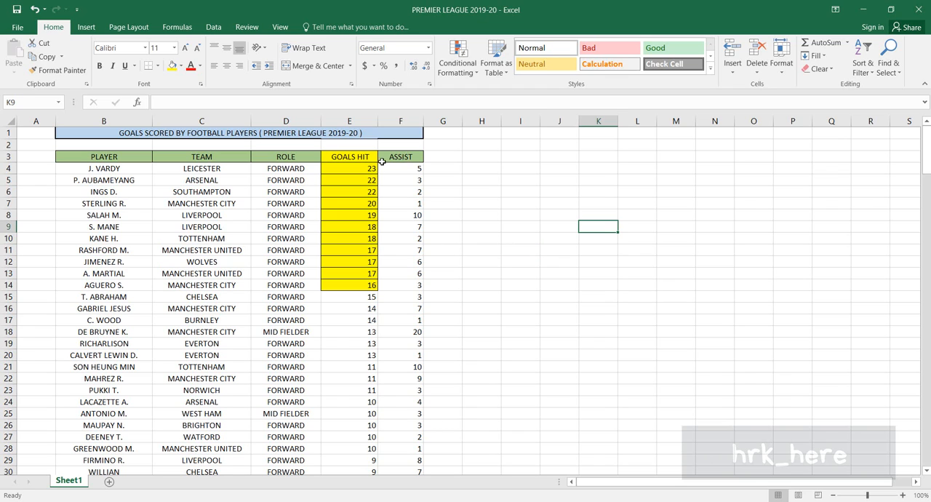
# Step: Clear the conditional formatting rules from the whole Goals Hit column
pyautogui.click(350, 120)
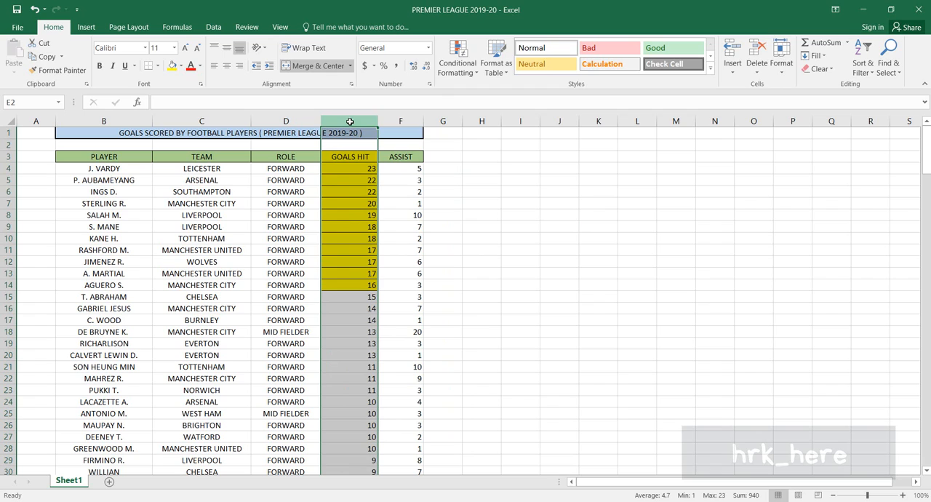
pyautogui.click(475, 75)
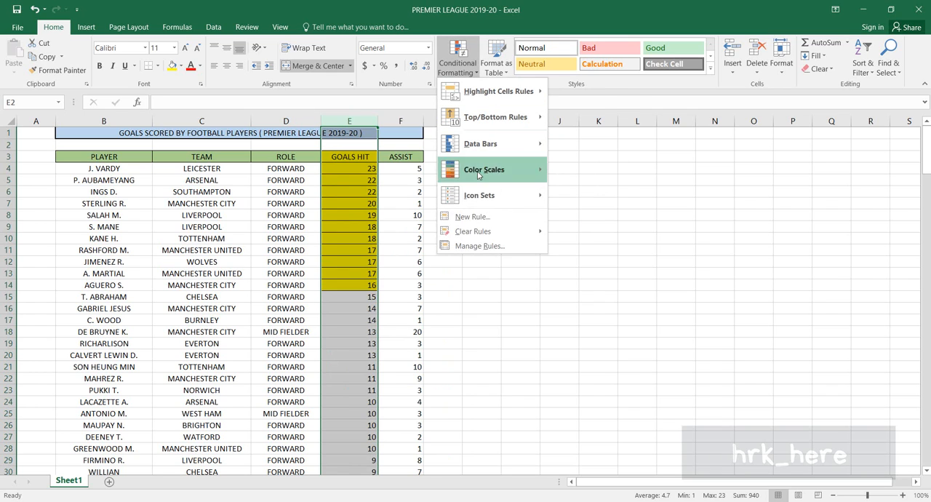
pyautogui.moveTo(486, 232)
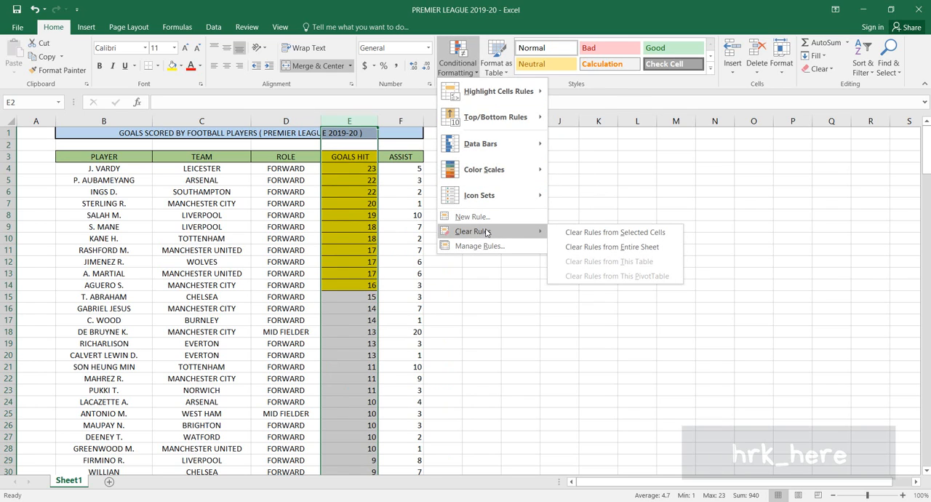
pyautogui.click(675, 233)
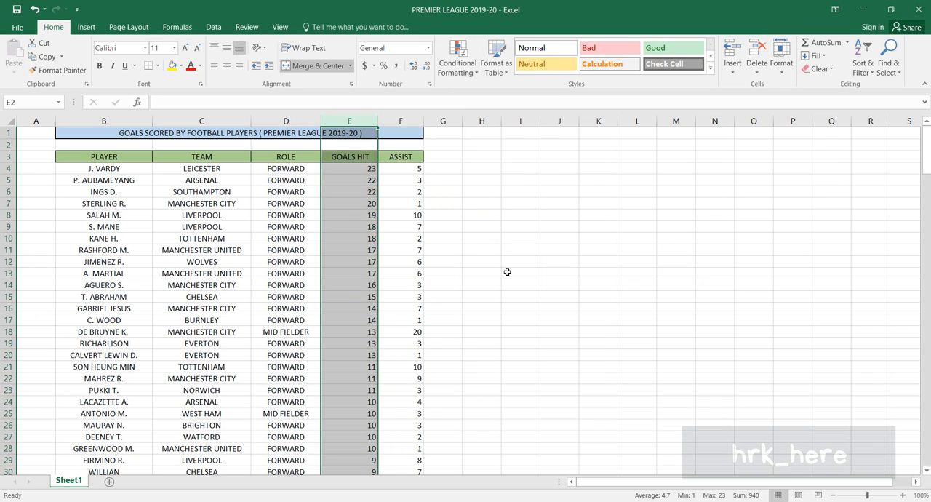
pyautogui.click(503, 269)
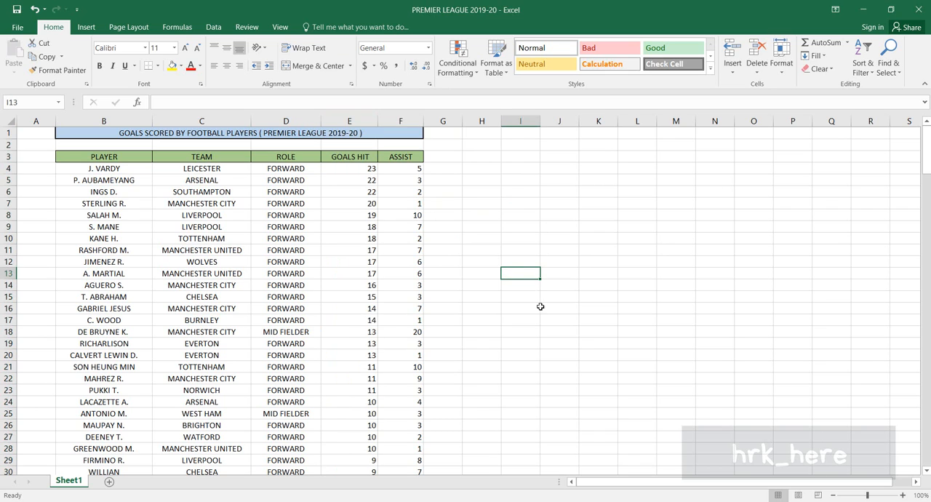
pyautogui.click(474, 77)
pyautogui.moveTo(484, 93)
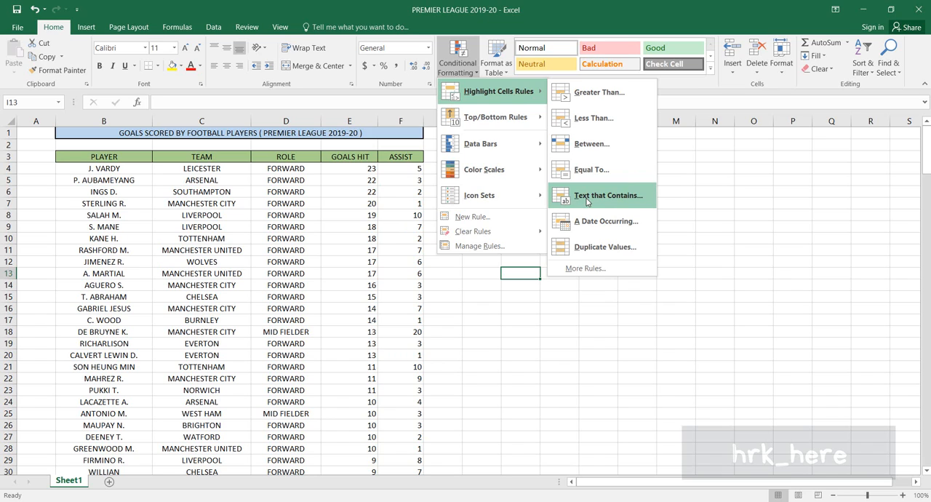
pyautogui.click(728, 202)
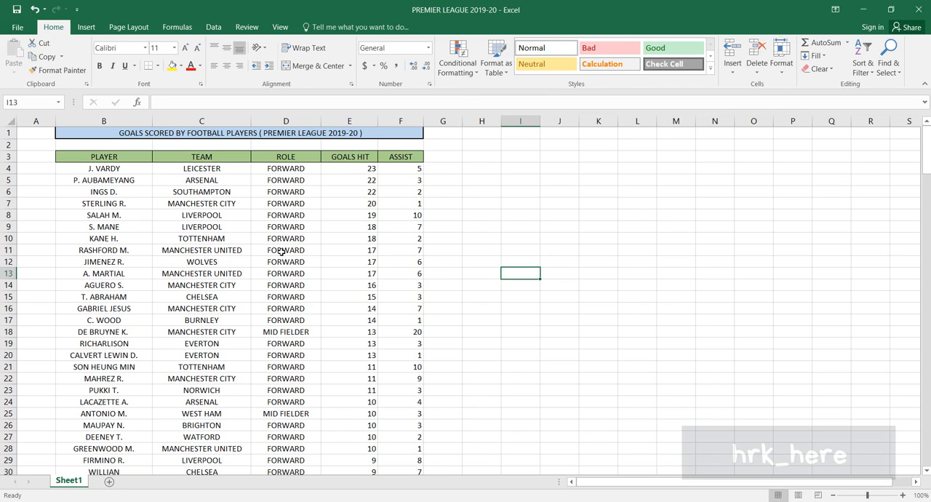
pyautogui.click(476, 73)
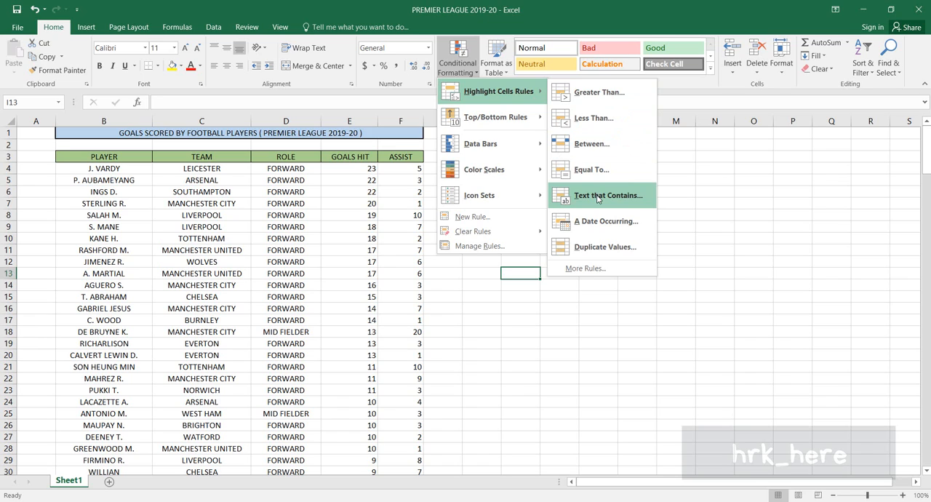
pyautogui.click(706, 198)
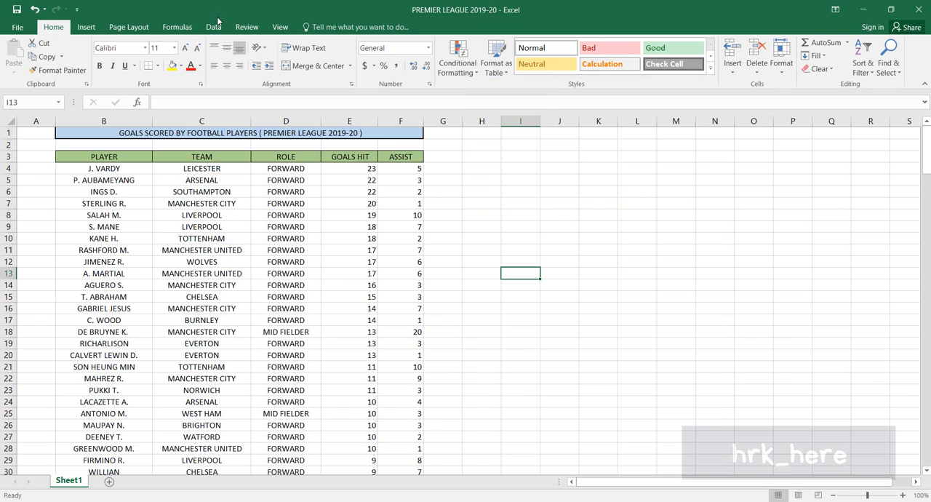
# Step: Apply a Text That Contains conditional formatting rule for "LIVERPOOL" to the whole Team column with Light Red Fill with Dark Red Text
pyautogui.click(227, 121)
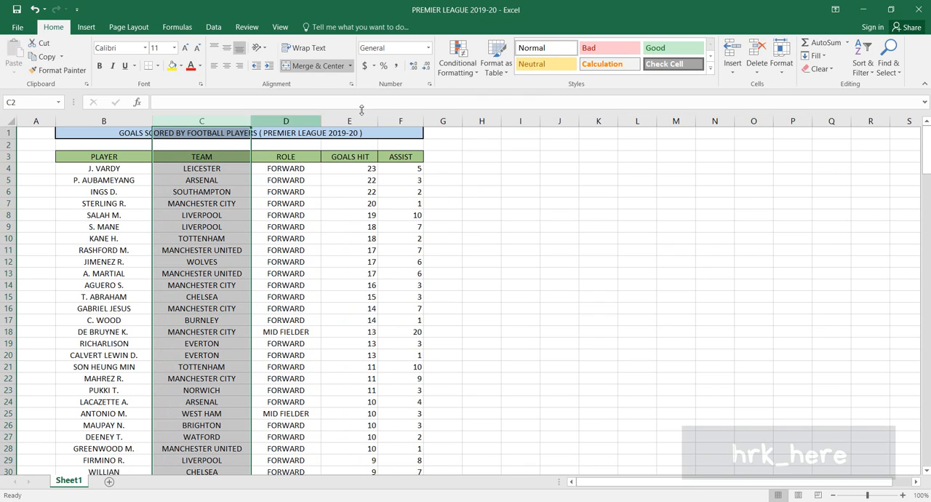
pyautogui.click(475, 77)
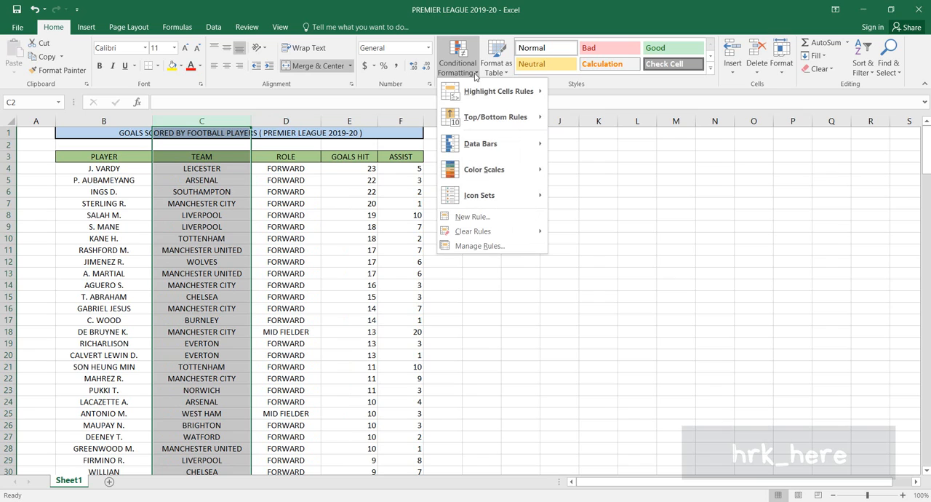
pyautogui.moveTo(502, 92)
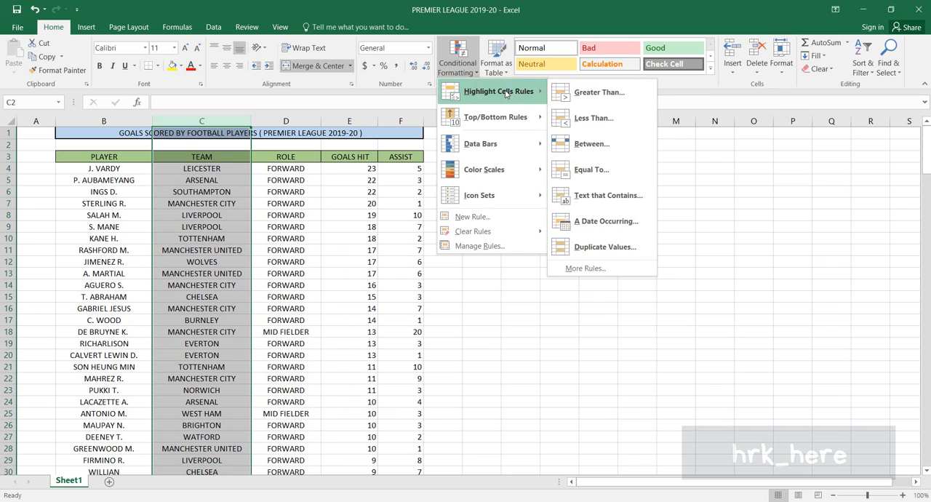
pyautogui.click(624, 203)
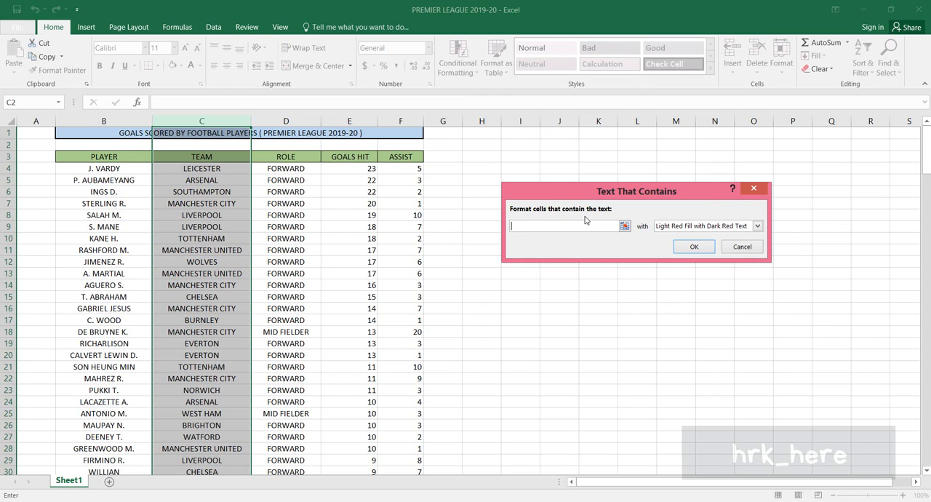
pyautogui.write('LIV')
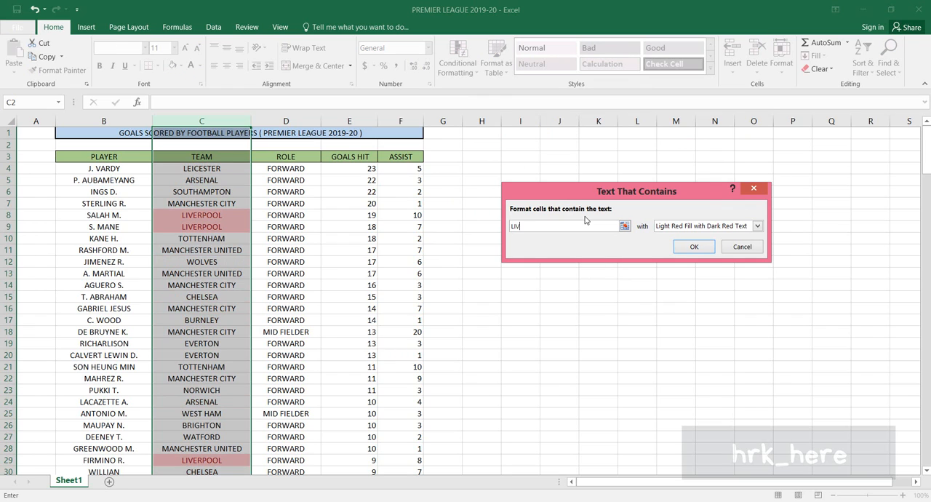
pyautogui.write('ERPOOL')
pyautogui.click(758, 226)
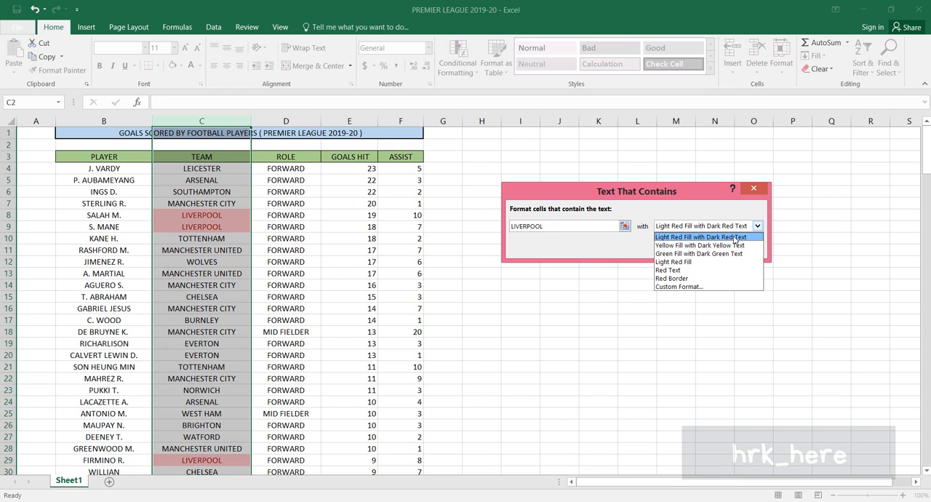
pyautogui.click(735, 237)
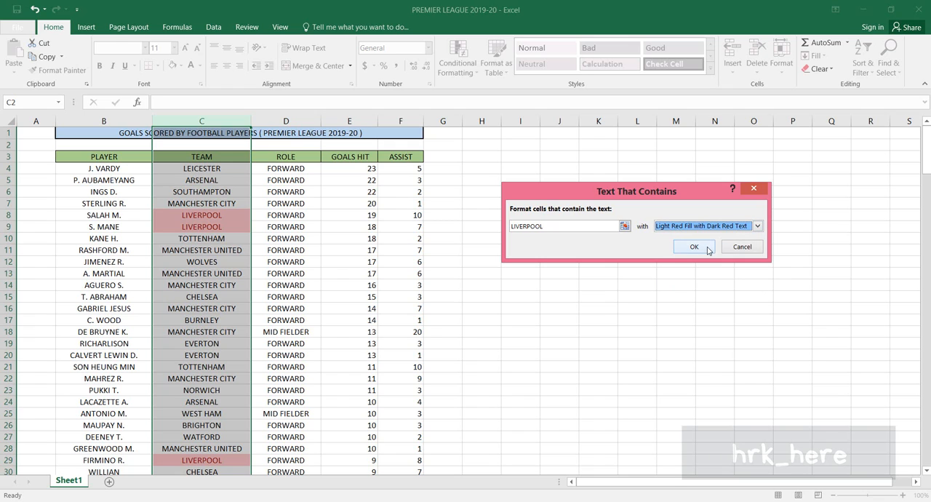
pyautogui.click(707, 248)
pyautogui.click(614, 318)
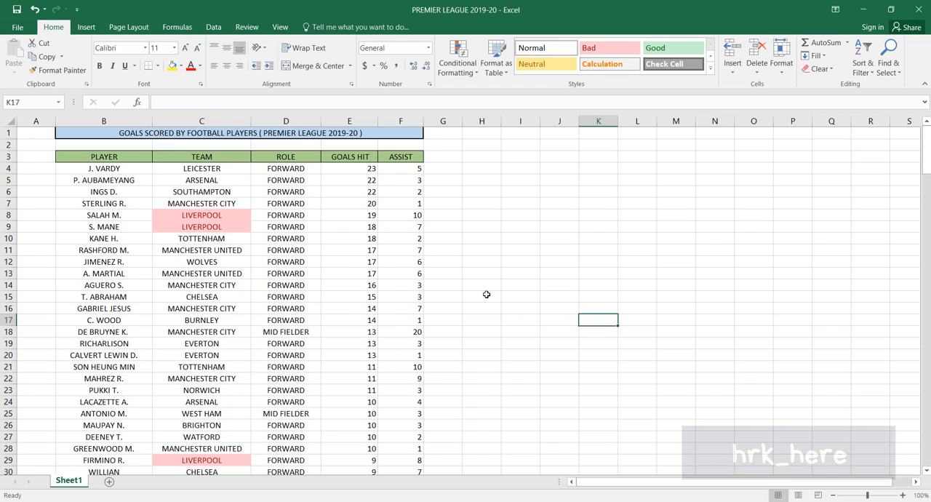
# Step: Examine the highlighted LIVERPOOL entries throughout the Team column, down the table and back at its start
pyautogui.scroll(-3, 487, 291)
pyautogui.scroll(-20, 492, 265)
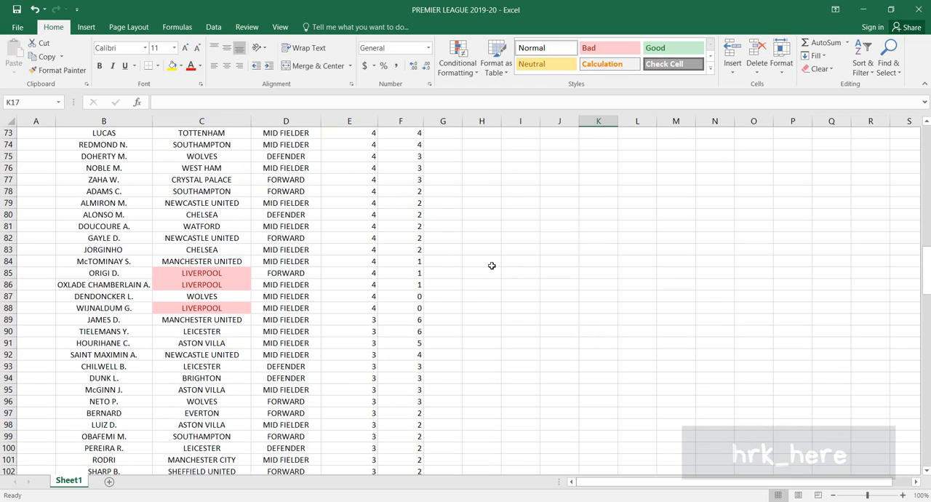
pyautogui.scroll(-3, 491, 266)
pyautogui.scroll(-1, 492, 266)
pyautogui.scroll(11, 491, 266)
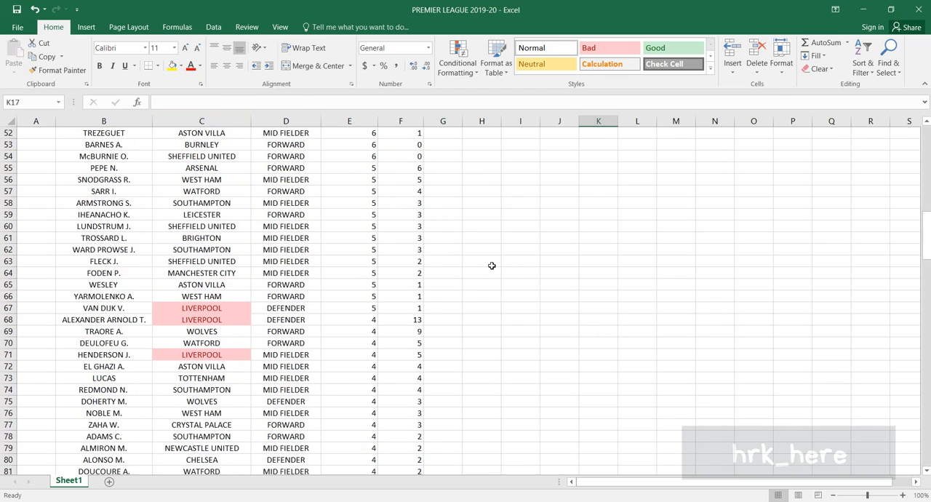
pyautogui.scroll(15, 492, 266)
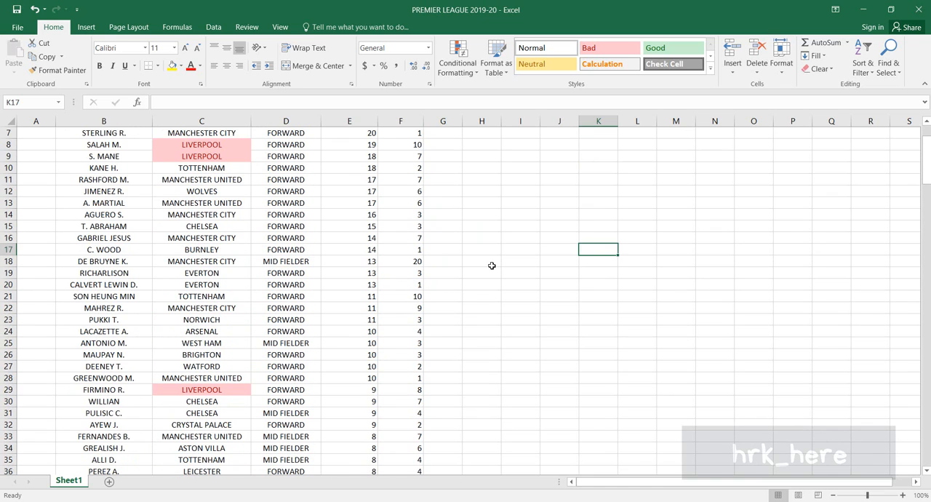
pyautogui.scroll(2, 492, 265)
pyautogui.click(219, 216)
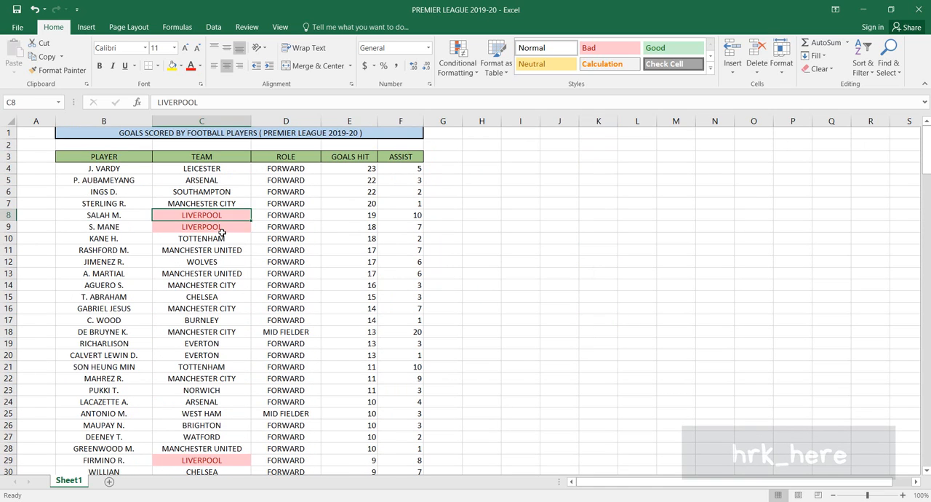
pyautogui.click(225, 237)
pyautogui.click(606, 283)
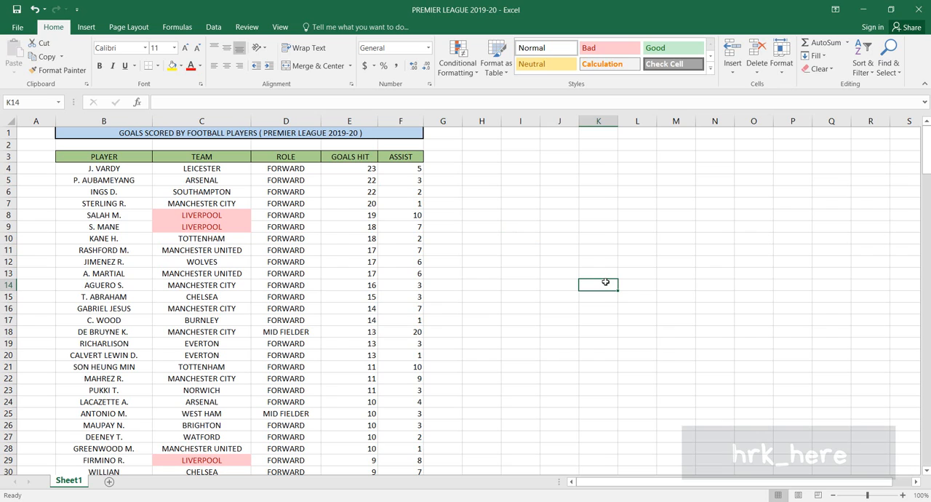
# Step: Clear the conditional formatting rules from the whole Team column
pyautogui.click(214, 121)
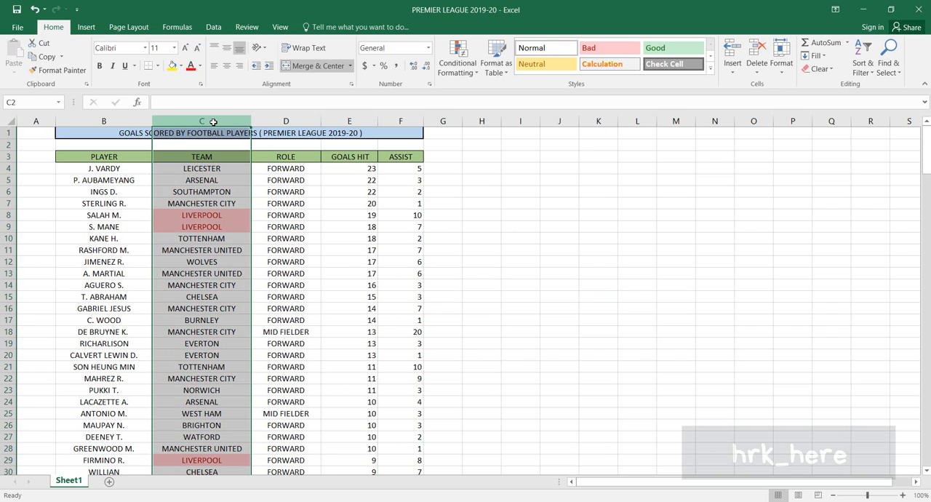
pyautogui.click(477, 73)
pyautogui.moveTo(507, 237)
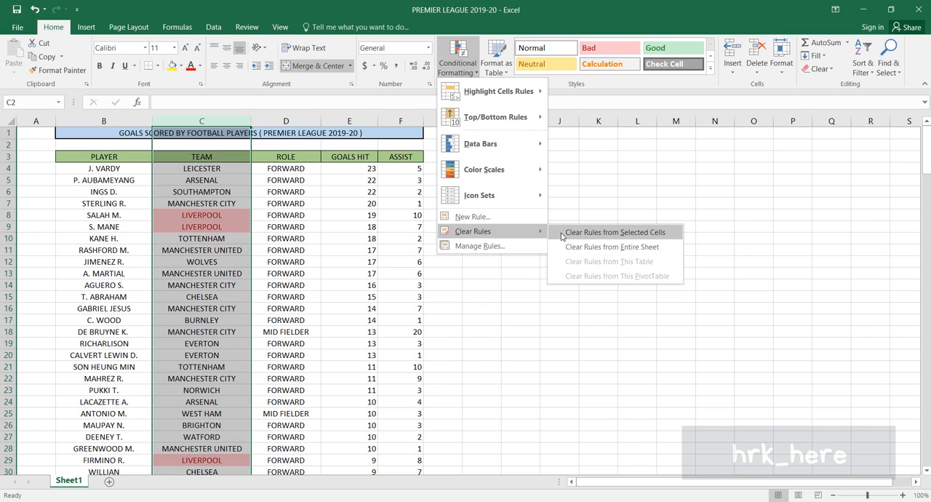
pyautogui.click(582, 232)
pyautogui.click(487, 240)
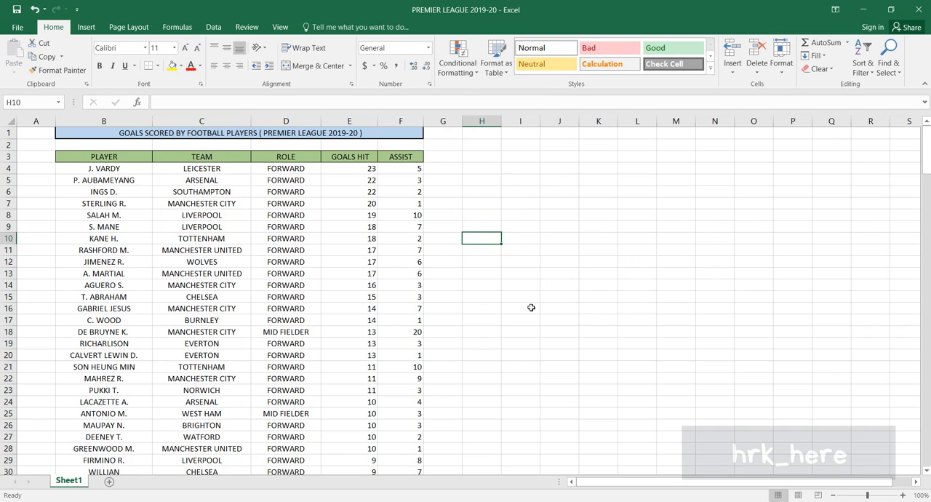
pyautogui.click(472, 71)
pyautogui.moveTo(502, 92)
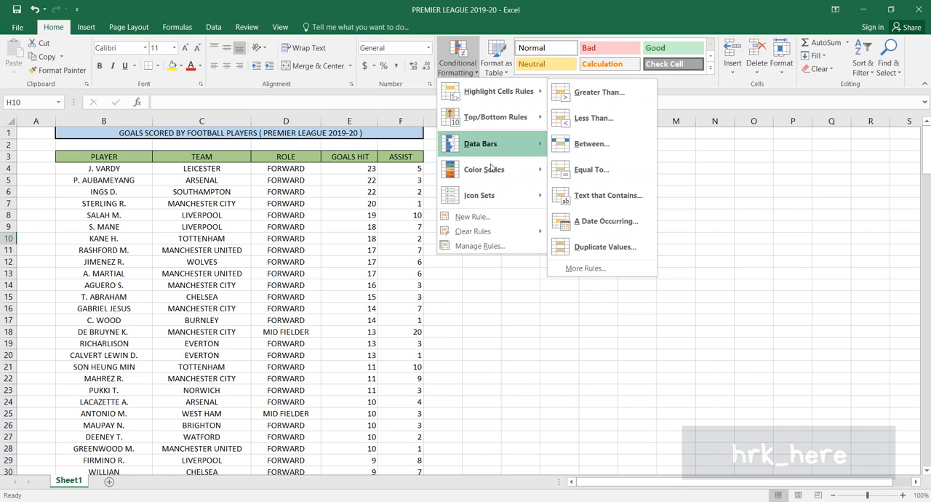
pyautogui.click(731, 284)
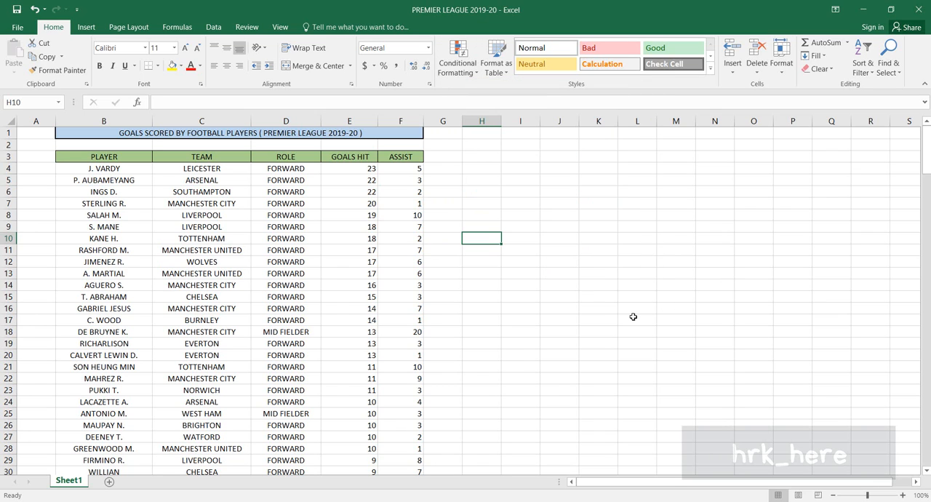